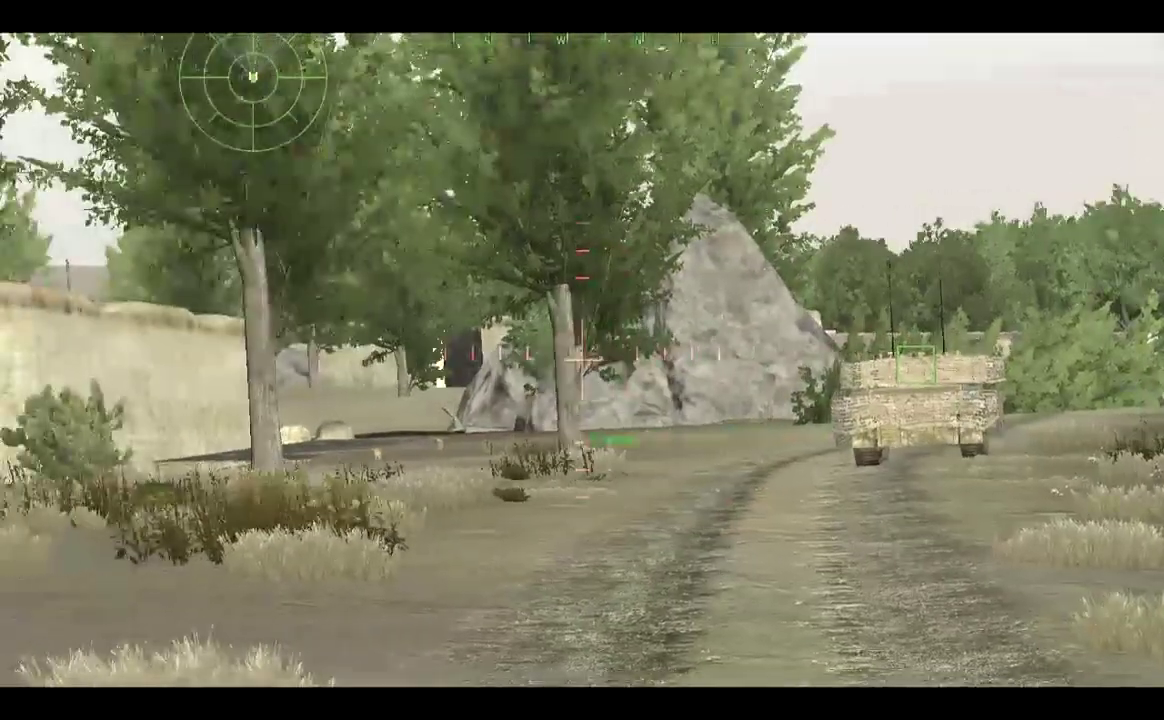
- Switch the gunner sight to night vision for the wooded hillside along the stone wall
key(n)
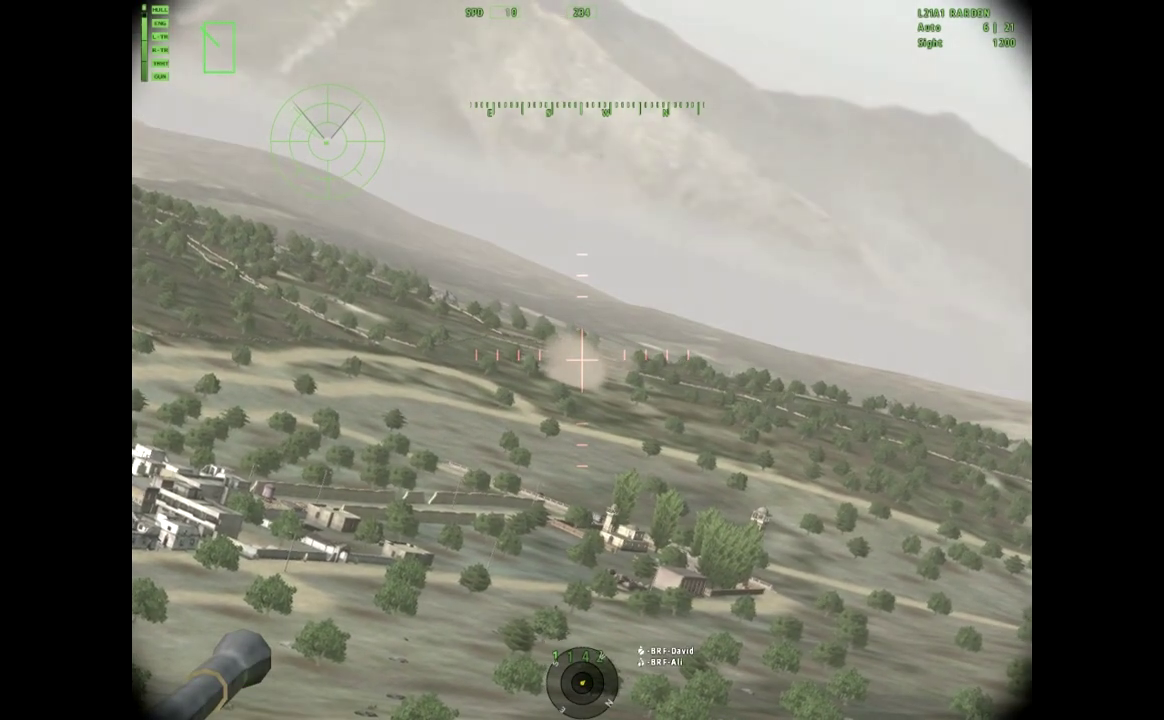
scroll(582, 360, up, 1)
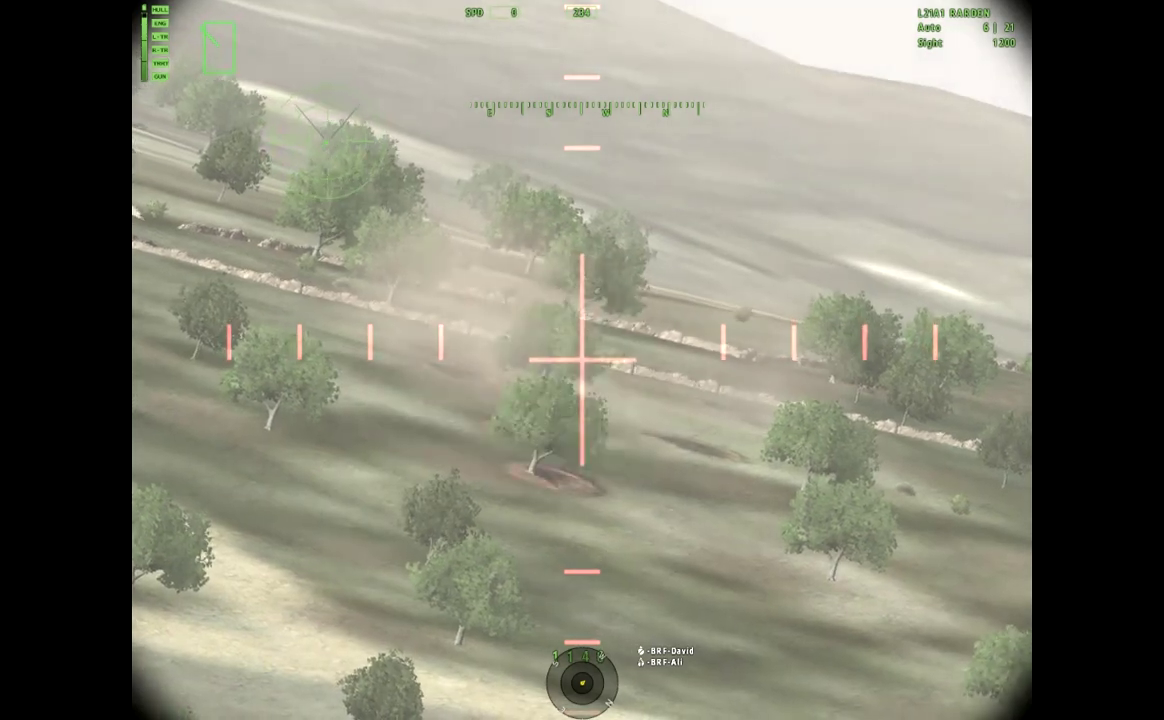
scroll(582, 360, down, 1)
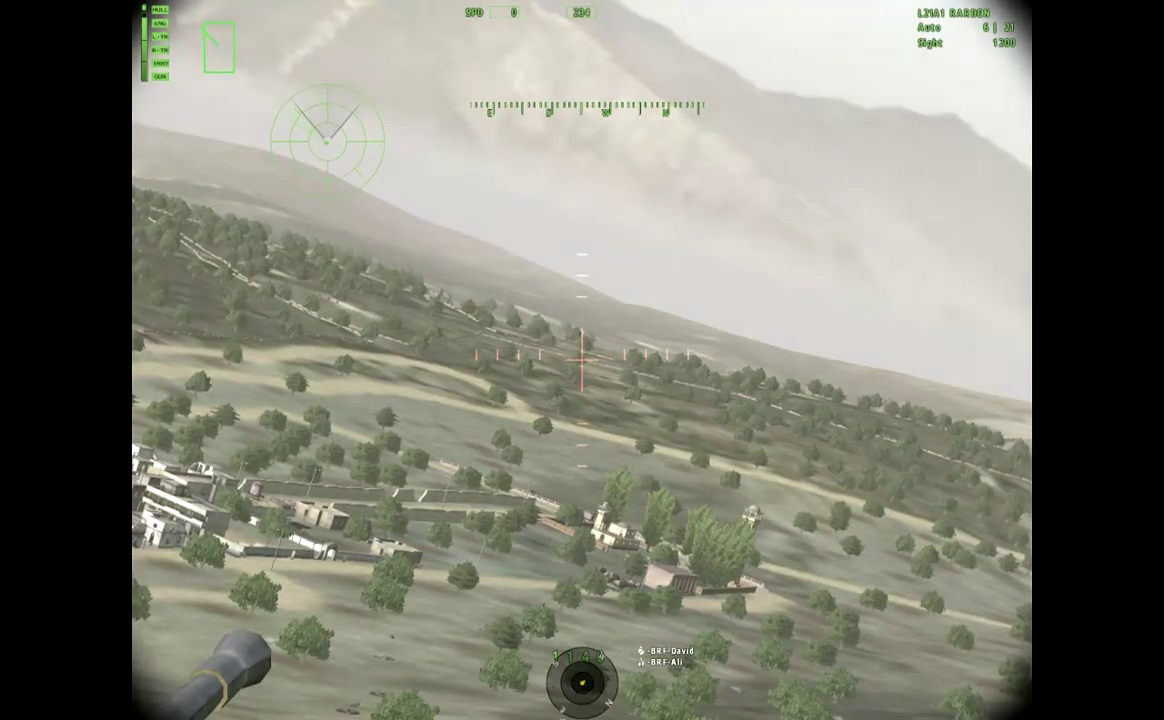
- Traverse the cannon sight toward the village and sweep across its outskirts
drag(582, 360, 700, 330)
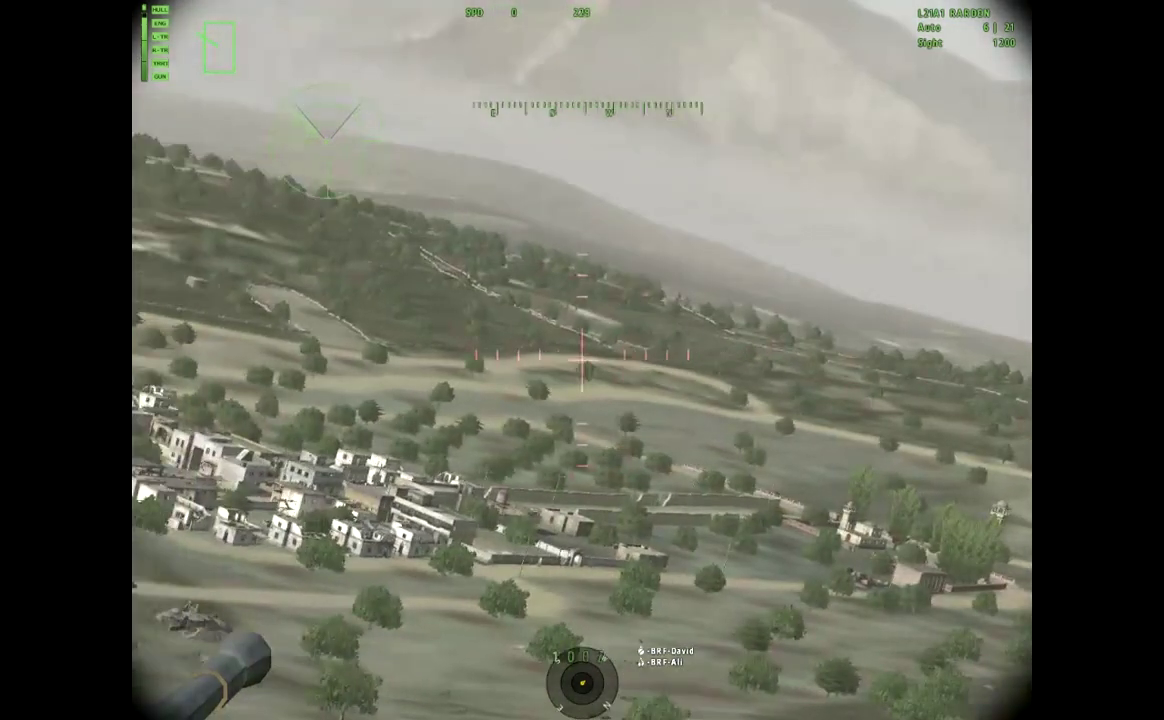
drag(582, 360, 640, 340)
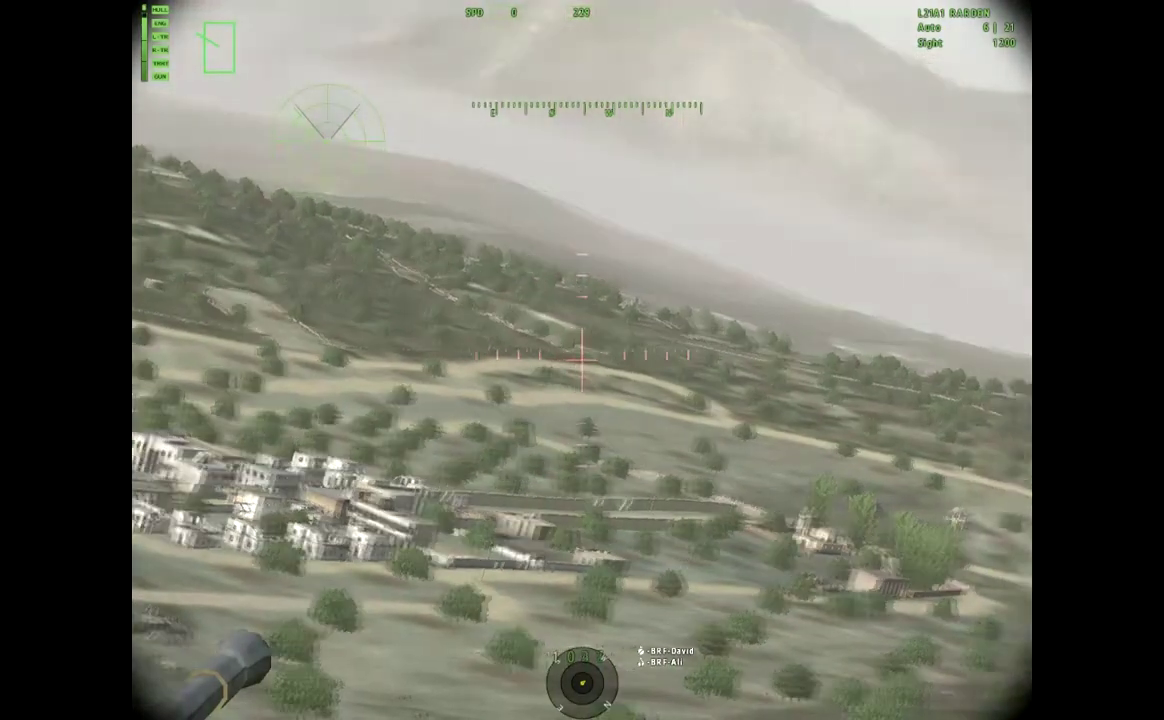